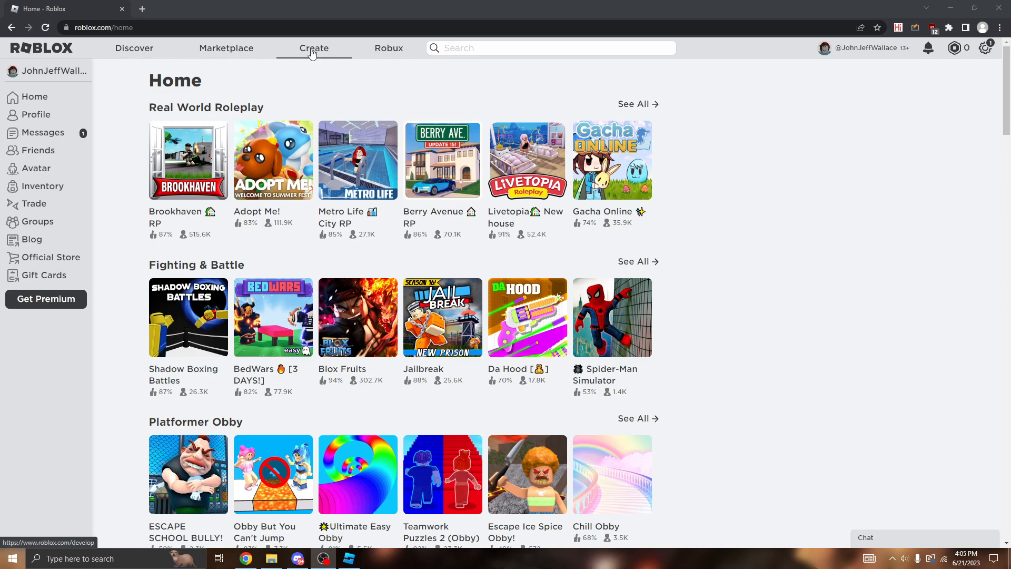
Open the Creator Dashboard and show the Decals of the personal account's development items.
{"action": "left_click", "coordinate": [312, 53]}
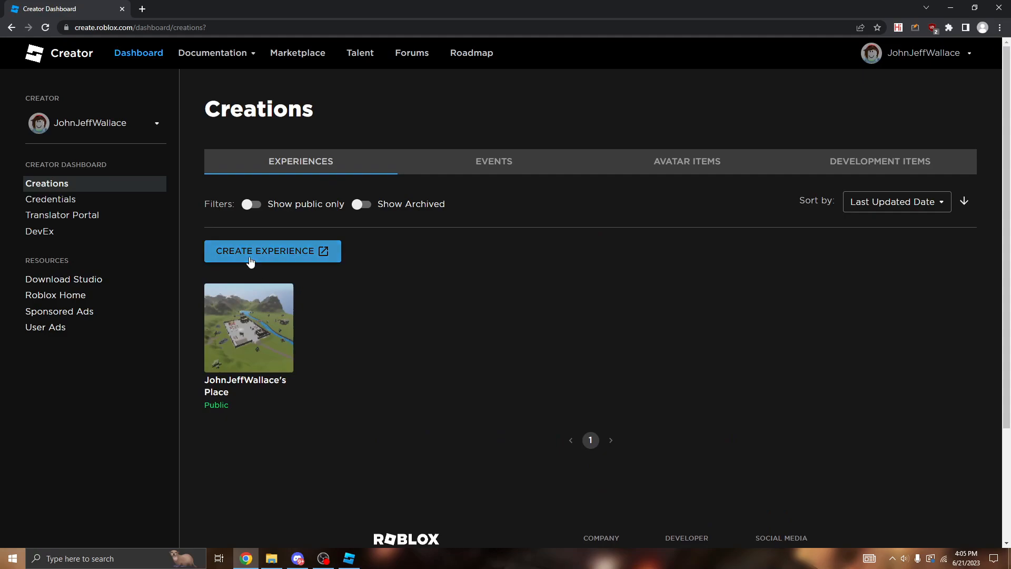
{"action": "left_click", "coordinate": [141, 129]}
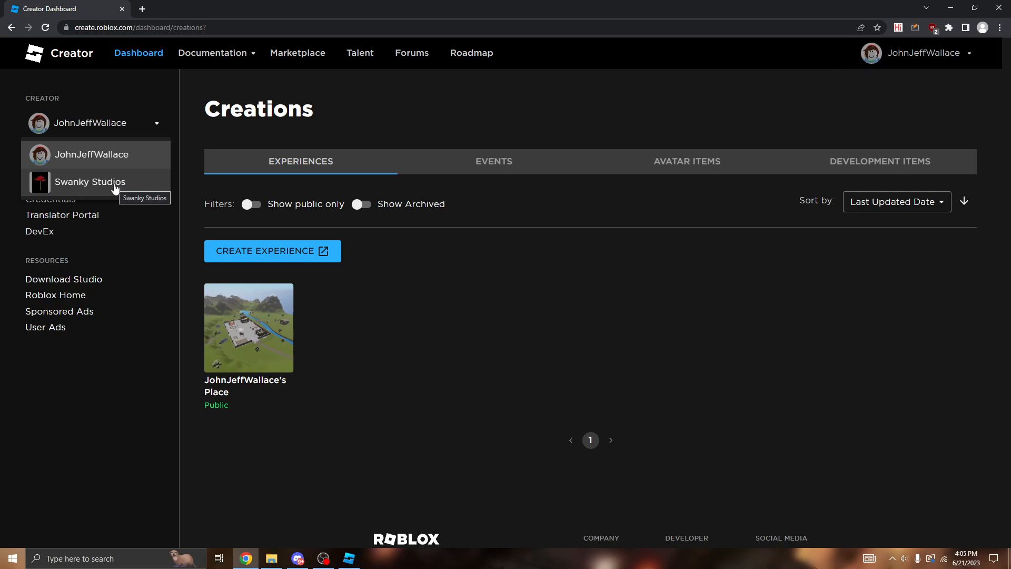
{"action": "left_click", "coordinate": [105, 156]}
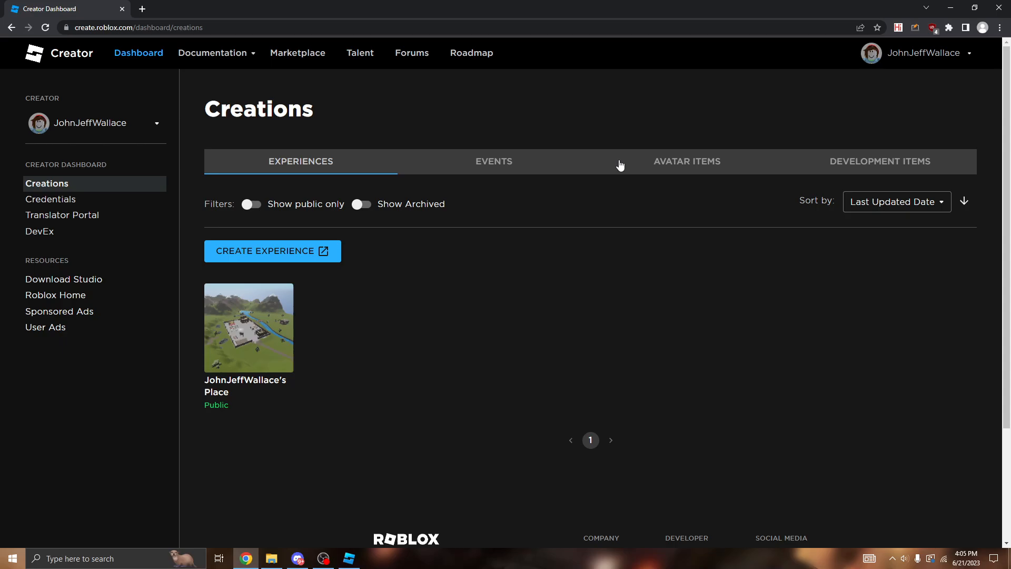
{"action": "left_click", "coordinate": [874, 169]}
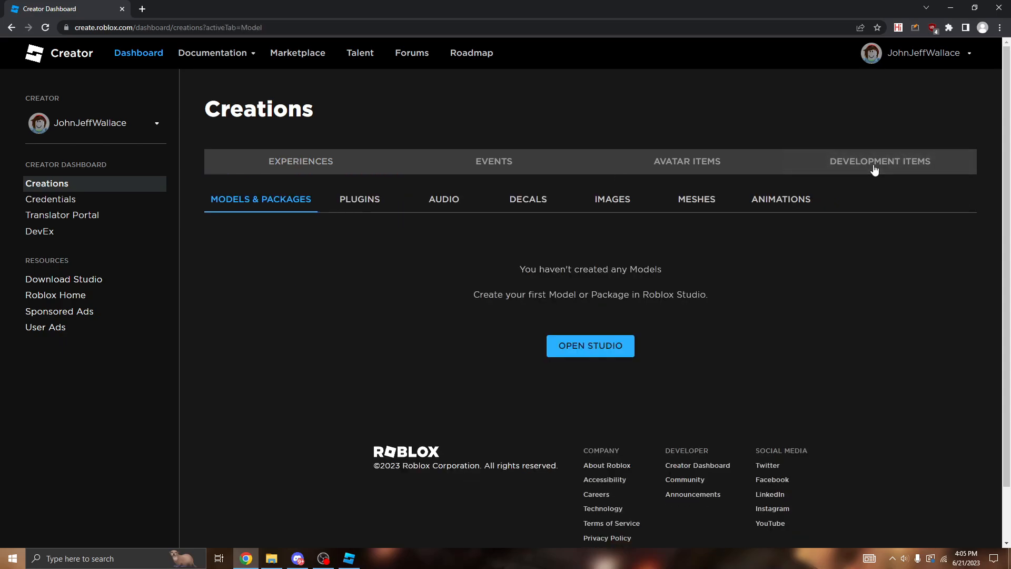
{"action": "left_click", "coordinate": [519, 203]}
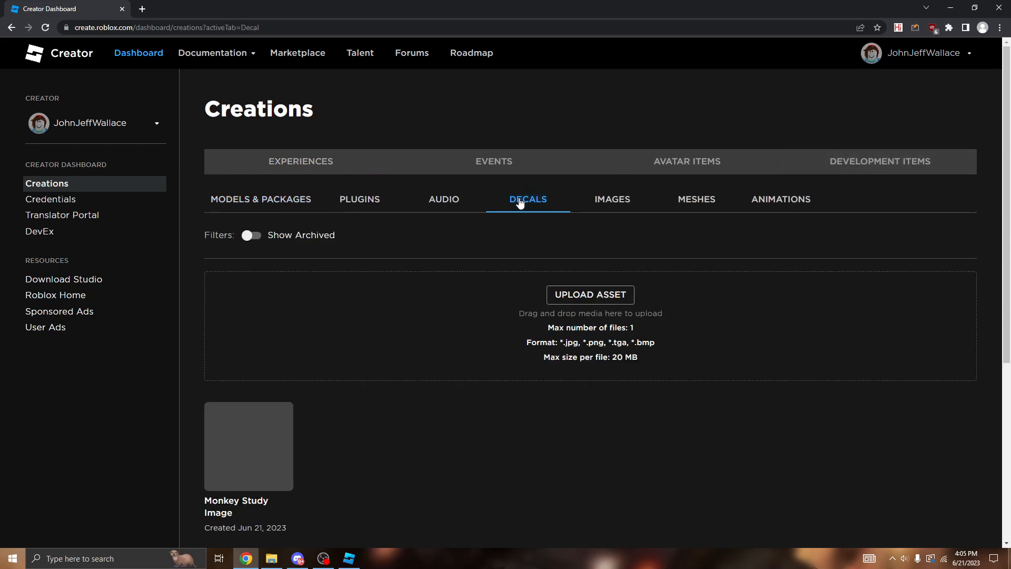
{"action": "scroll", "coordinate": [579, 221], "scroll_direction": "down", "scroll_amount": 1}
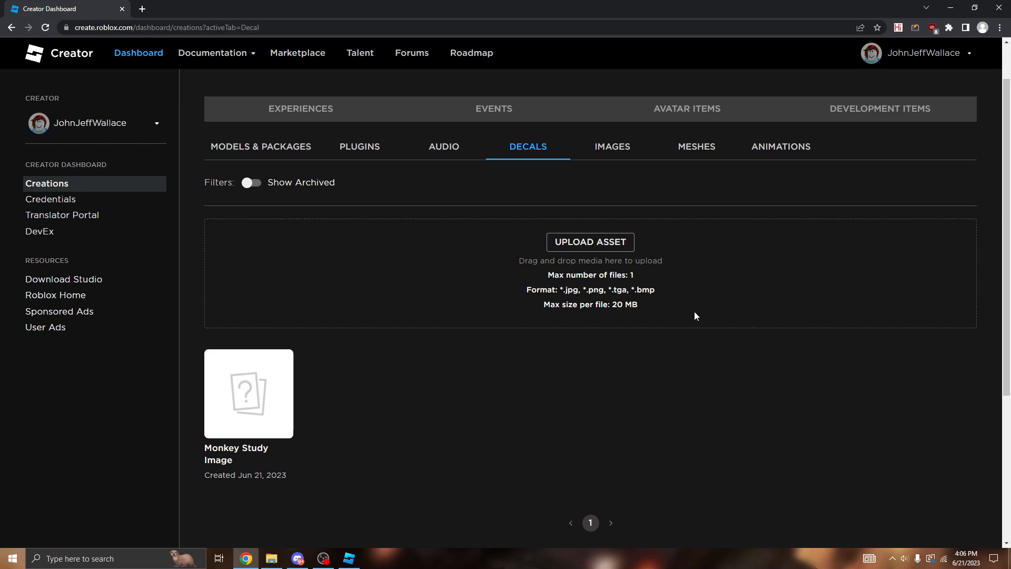
{"action": "left_click", "coordinate": [598, 246]}
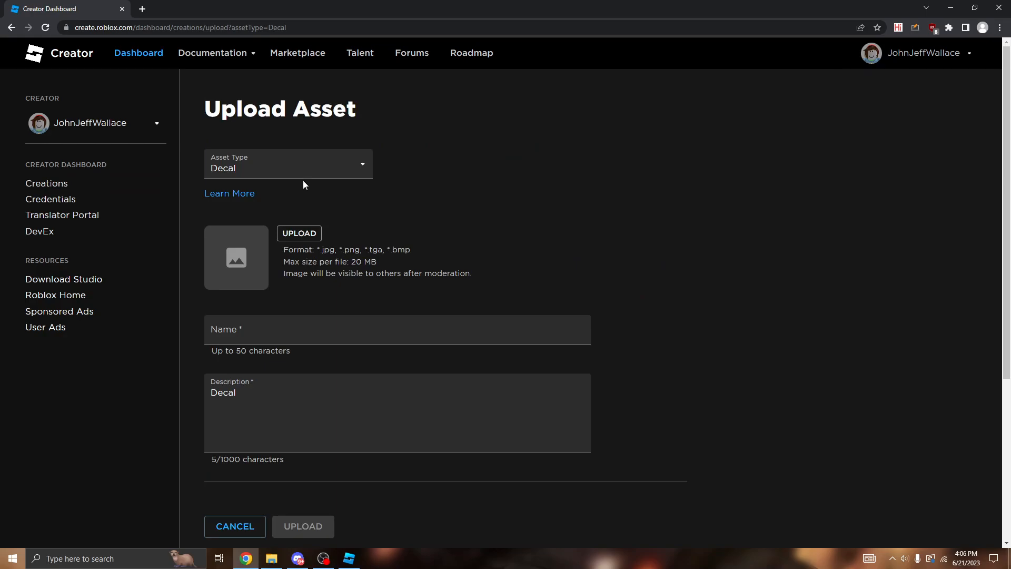
{"action": "scroll", "coordinate": [394, 236], "scroll_direction": "down", "scroll_amount": 1}
{"action": "scroll", "coordinate": [394, 236], "scroll_direction": "up", "scroll_amount": 1}
{"action": "scroll", "coordinate": [381, 235], "scroll_direction": "down", "scroll_amount": 1}
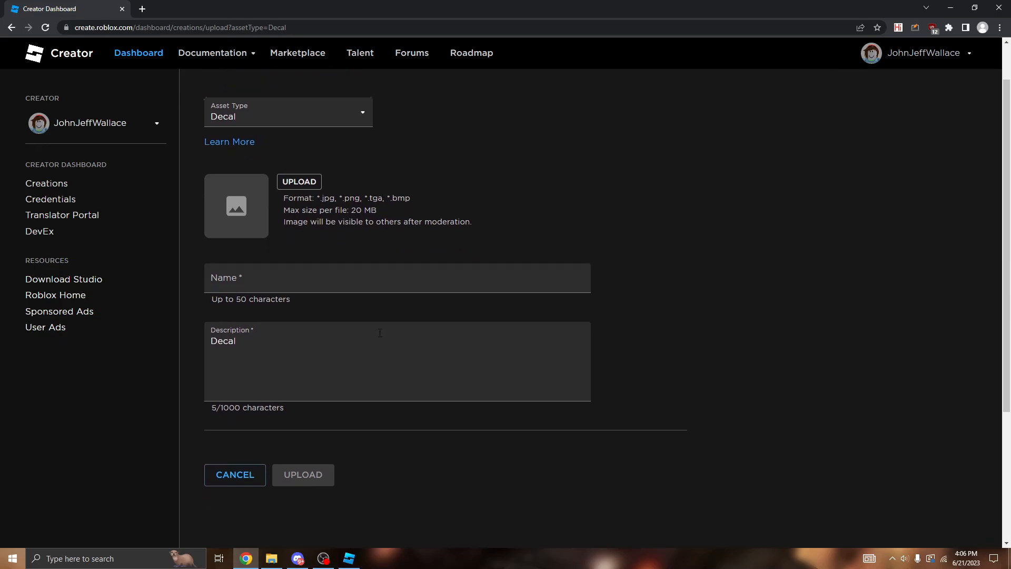
{"action": "left_click", "coordinate": [241, 475]}
Add the image file monkeystudyimage.jpg to the decal upload area.
{"action": "scroll", "coordinate": [430, 350], "scroll_direction": "down", "scroll_amount": 1}
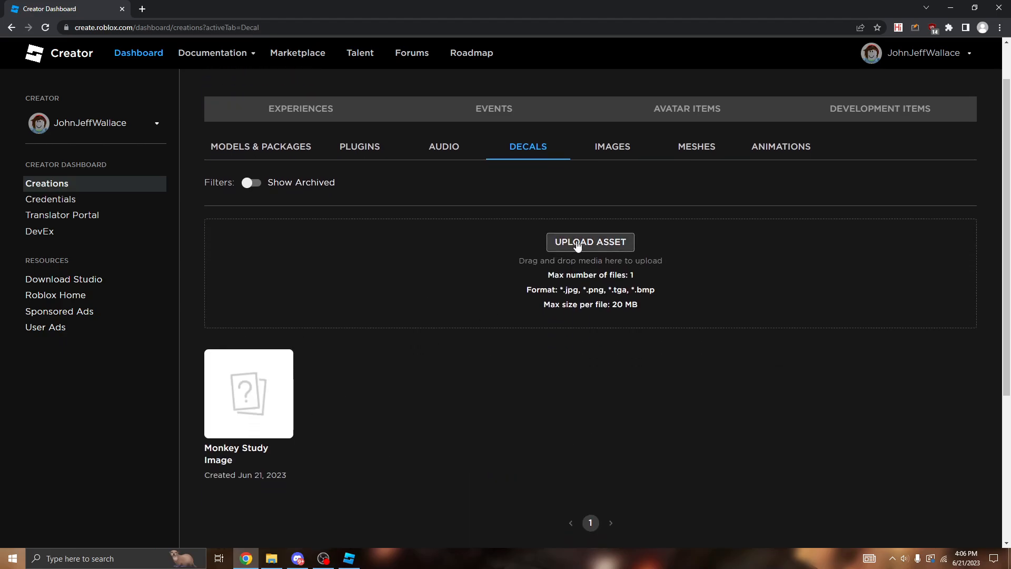
{"action": "scroll", "coordinate": [427, 275], "scroll_direction": "down", "scroll_amount": 1}
{"action": "scroll", "coordinate": [427, 275], "scroll_direction": "up", "scroll_amount": 1}
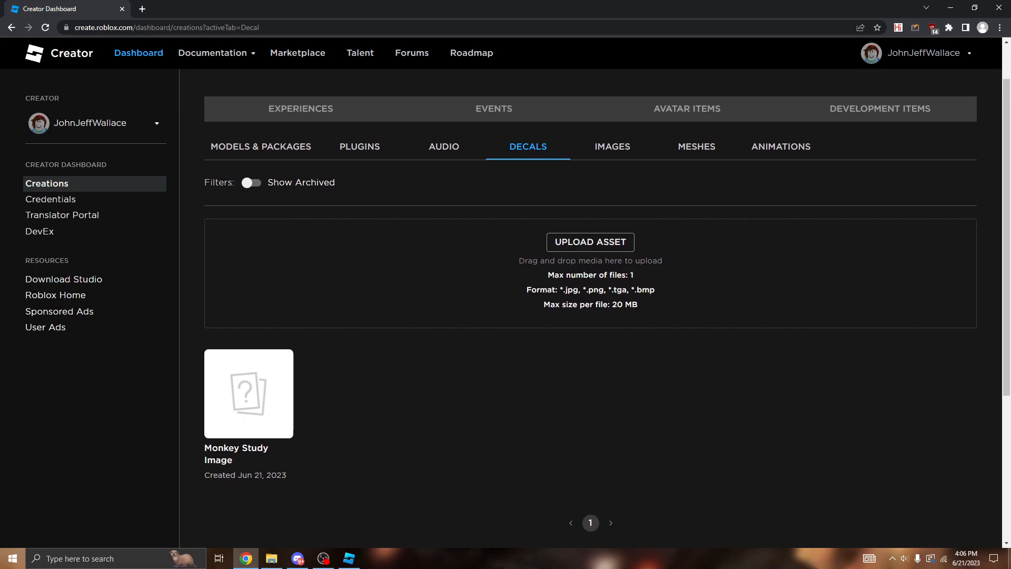
{"action": "left_click_drag", "start_coordinate": [1010, 311], "coordinate": [513, 276]}
{"action": "scroll", "coordinate": [507, 280], "scroll_direction": "down", "scroll_amount": 1}
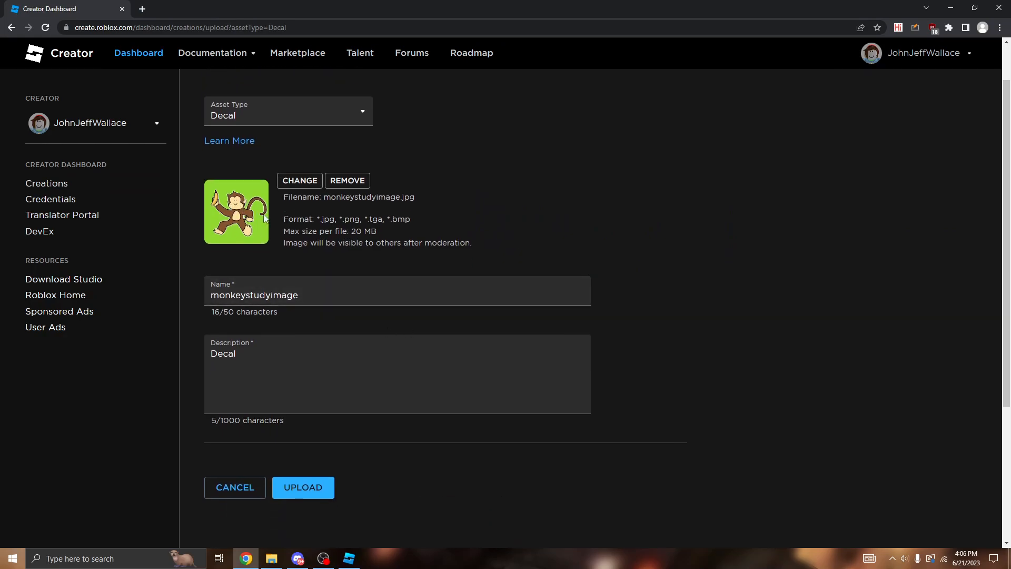
Name the decal "Monkey Study Image", keep the description "Decal", and upload it.
{"action": "scroll", "coordinate": [322, 292], "scroll_direction": "up", "scroll_amount": 1}
{"action": "left_click_drag", "start_coordinate": [305, 350], "coordinate": [198, 352]}
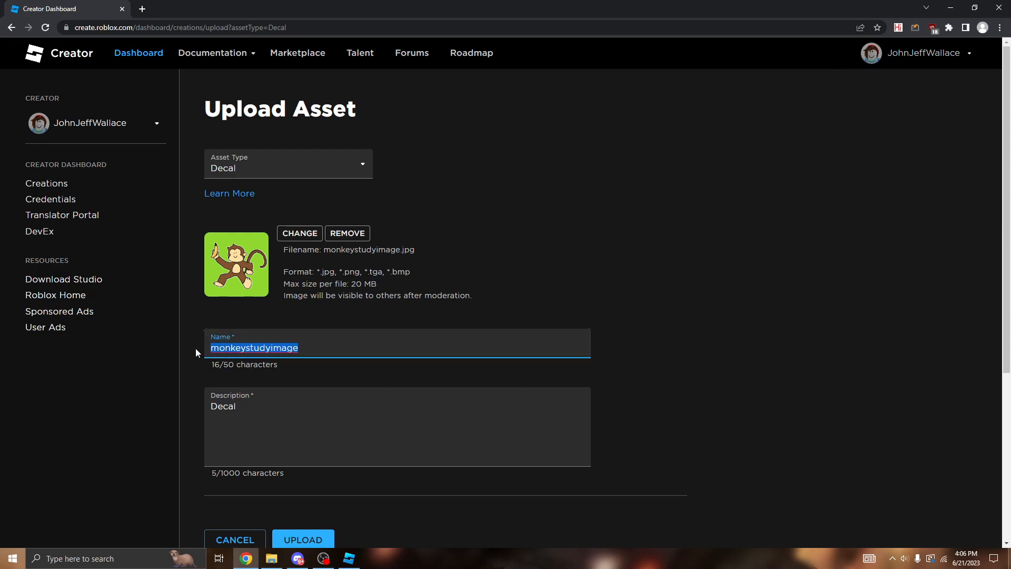
{"action": "type", "text": "Monkry"}
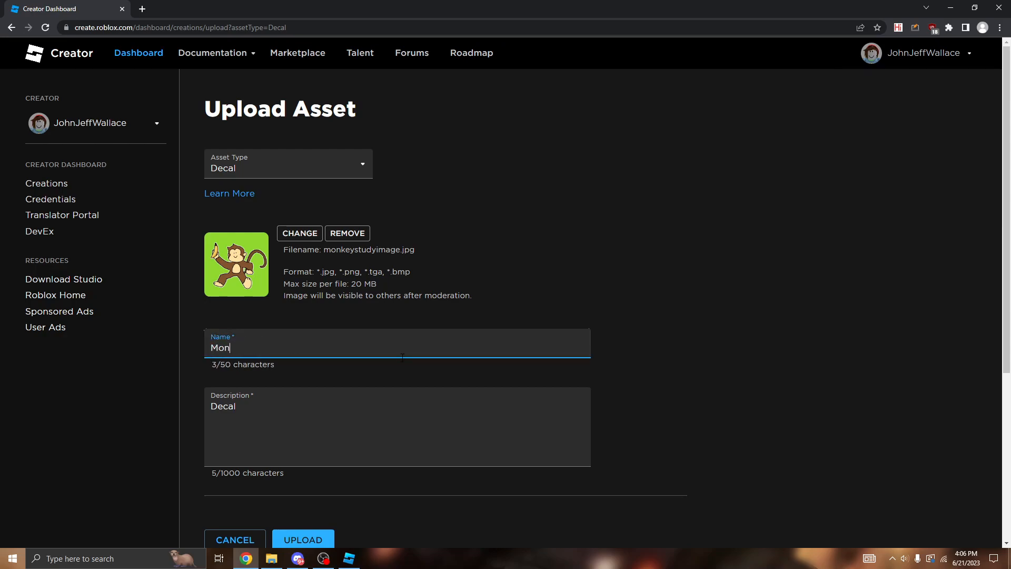
{"action": "key", "text": "BackSpace"}
{"action": "key", "text": "BackSpace"}
{"action": "type", "text": "ey Study Image"}
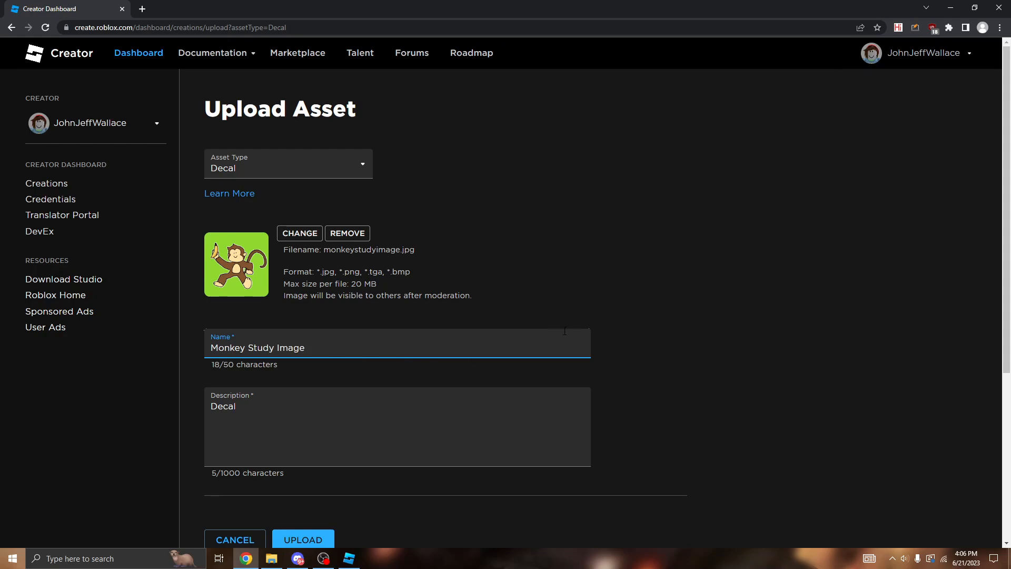
{"action": "scroll", "coordinate": [565, 331], "scroll_direction": "down", "scroll_amount": 1}
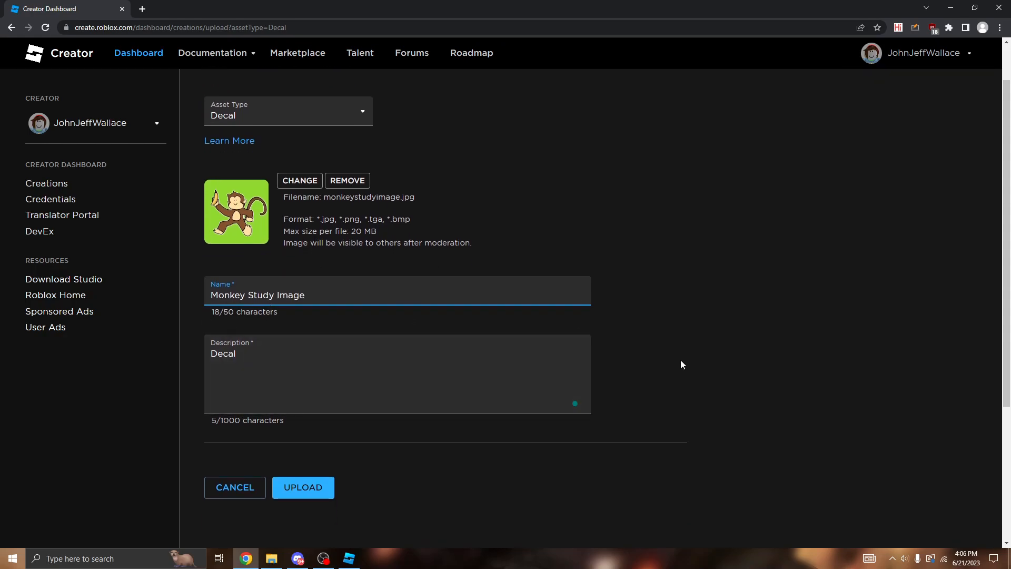
{"action": "scroll", "coordinate": [669, 371], "scroll_direction": "down", "scroll_amount": 2}
{"action": "scroll", "coordinate": [527, 395], "scroll_direction": "up", "scroll_amount": 1}
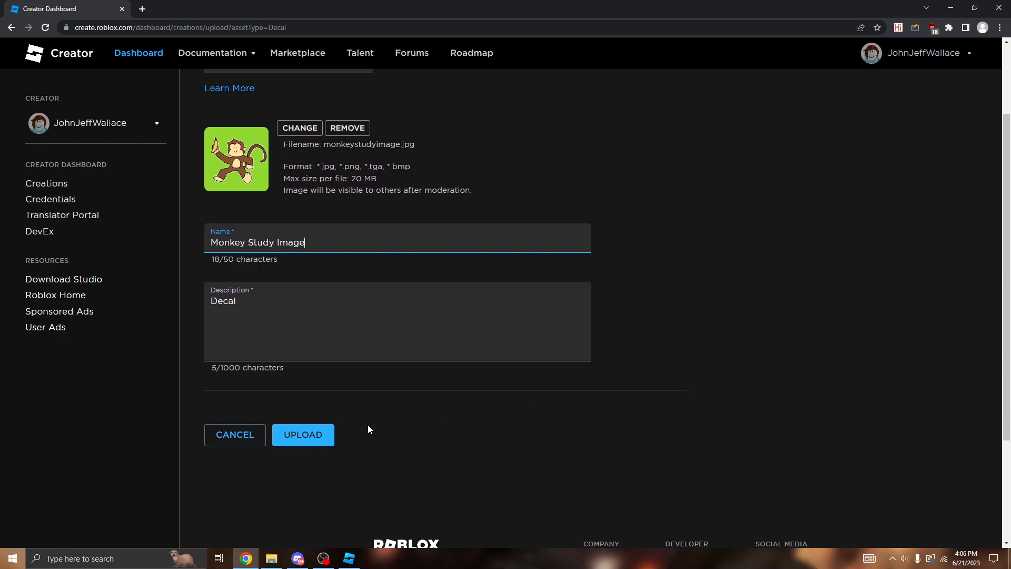
{"action": "left_click", "coordinate": [308, 437]}
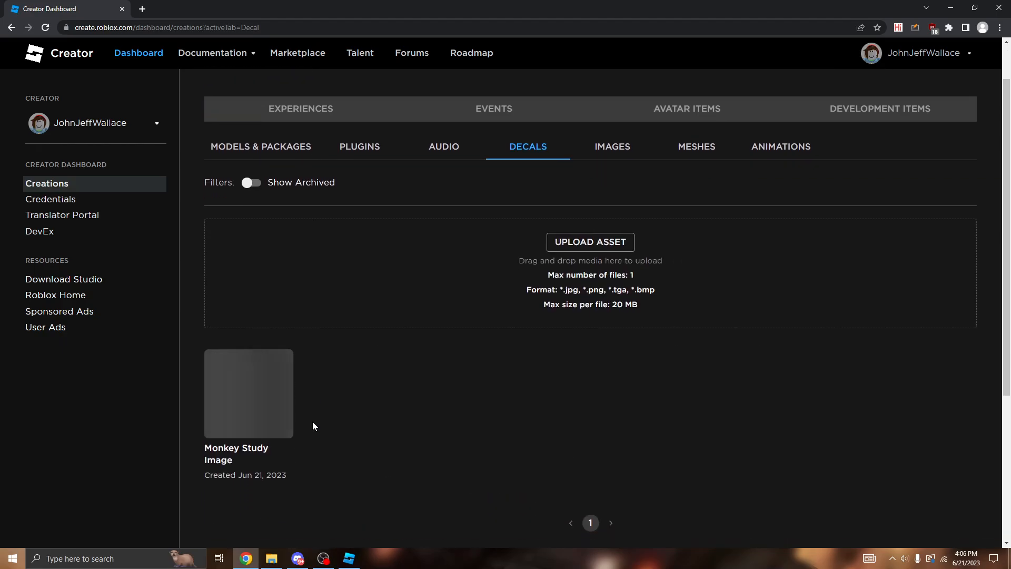
Open the uploaded Monkey Study Image decal and copy its numeric asset ID from the page address.
{"action": "scroll", "coordinate": [576, 345], "scroll_direction": "down", "scroll_amount": 1}
{"action": "scroll", "coordinate": [575, 345], "scroll_direction": "up", "scroll_amount": 1}
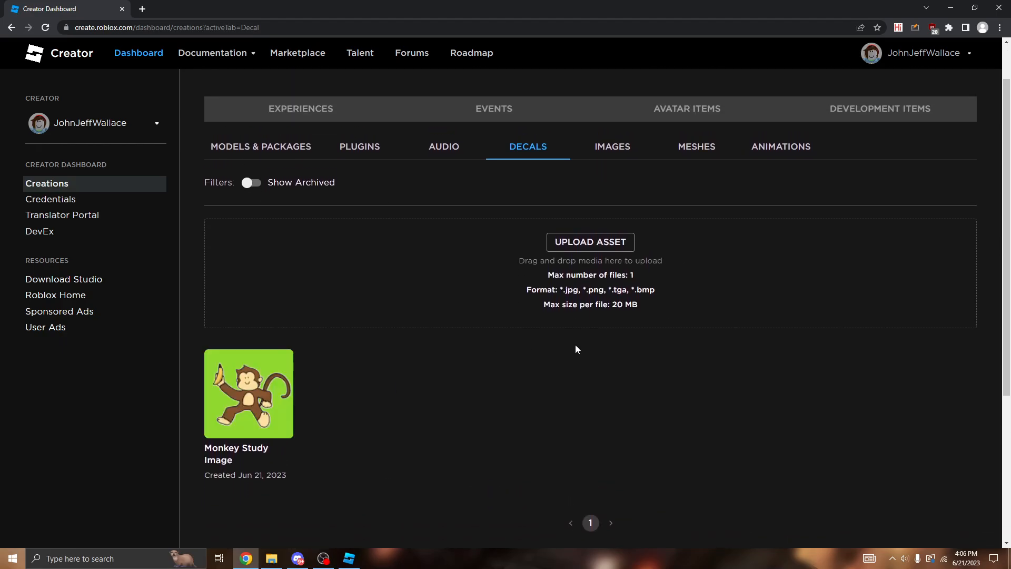
{"action": "left_click", "coordinate": [246, 402]}
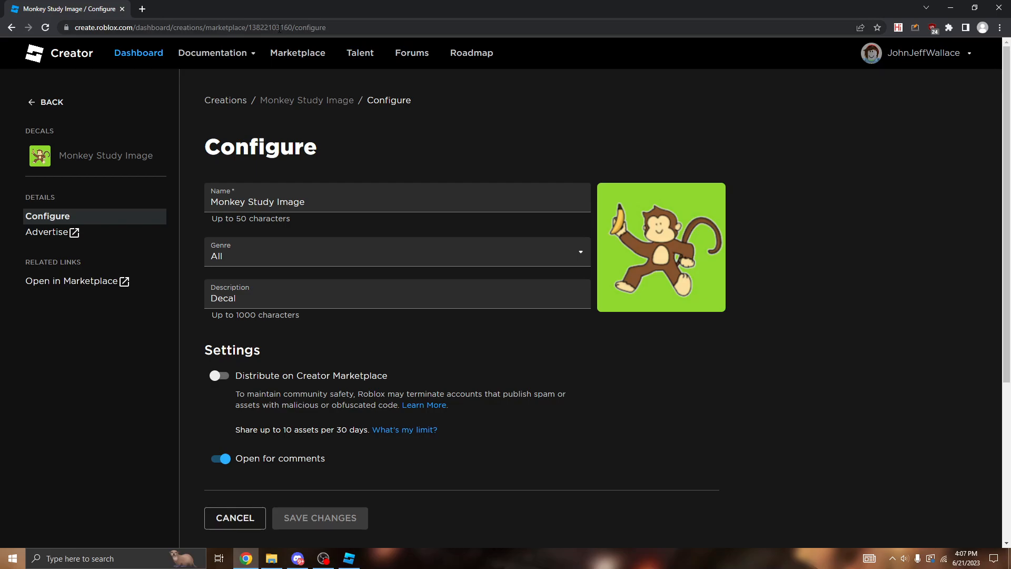
{"action": "left_click", "coordinate": [274, 27]}
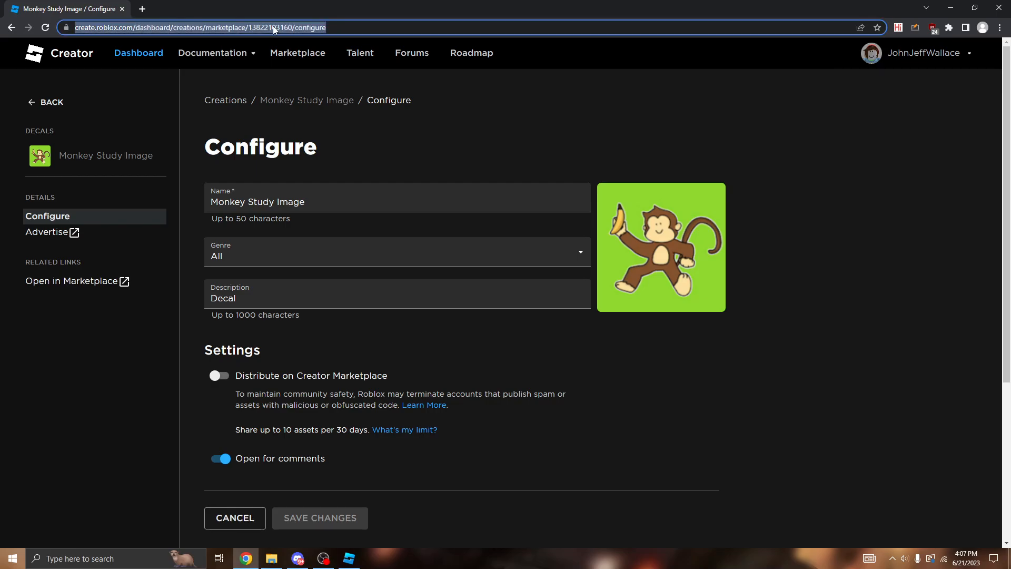
{"action": "left_click", "coordinate": [275, 27]}
{"action": "left_click_drag", "start_coordinate": [273, 27], "coordinate": [317, 27]}
{"action": "key", "text": "ctrl+c"}
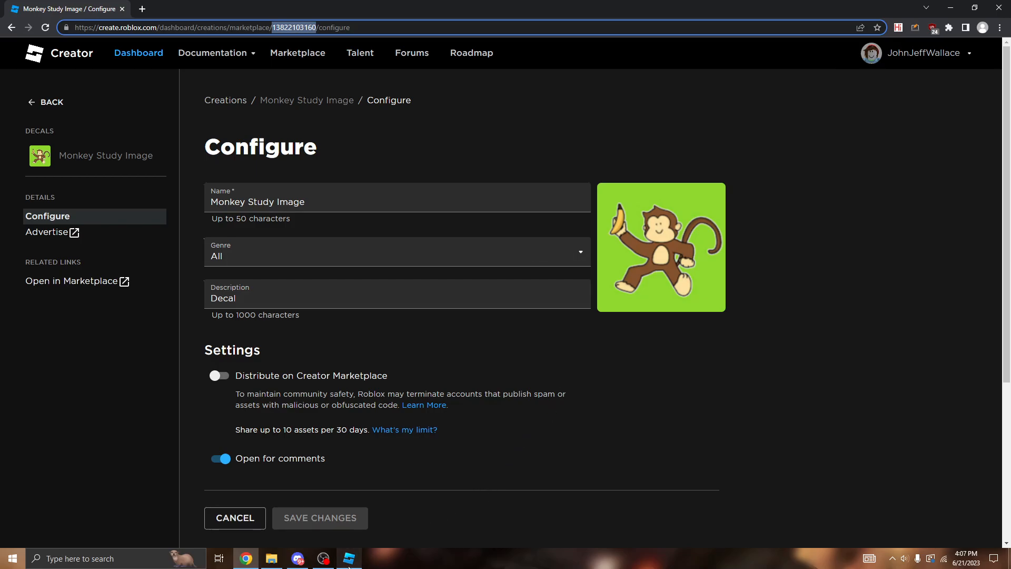
Switch to the Baseplate place in Roblox Studio.
{"action": "mouse_move", "coordinate": [349, 558]}
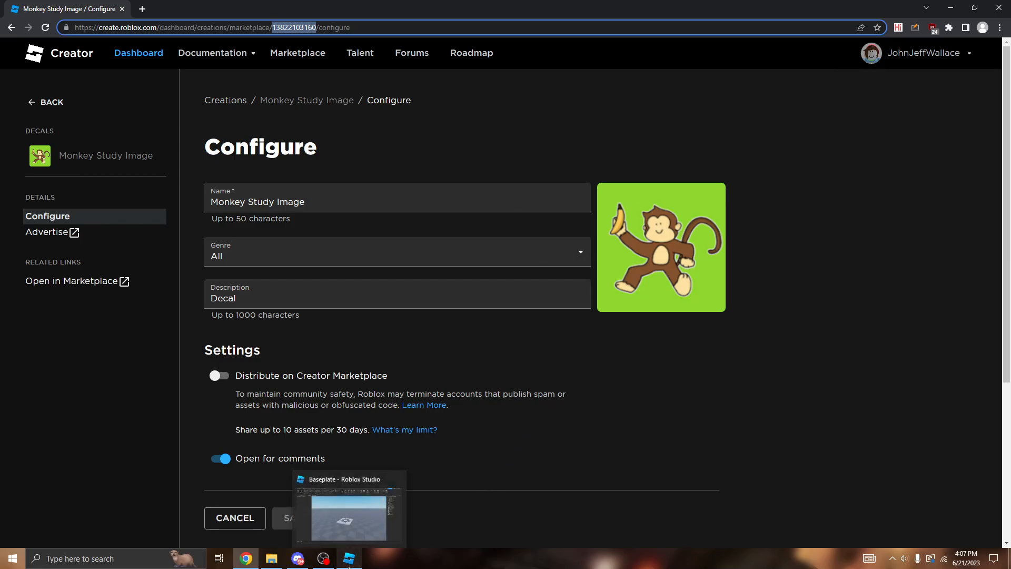
{"action": "left_click", "coordinate": [354, 505]}
{"action": "right_click_drag", "start_coordinate": [578, 233], "coordinate": [578, 233]}
{"action": "key", "text": "d"}
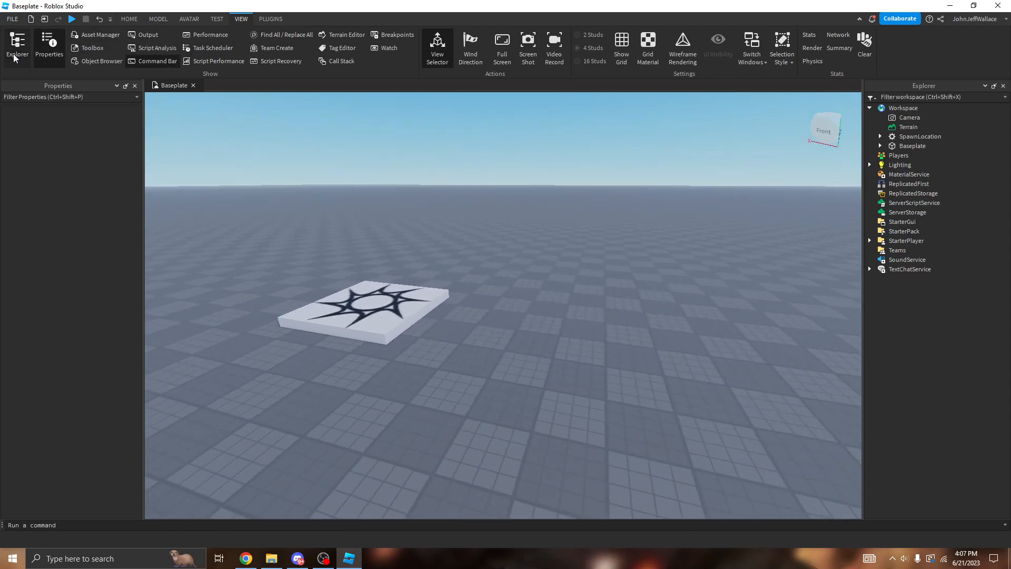
{"action": "scroll", "coordinate": [216, 27], "scroll_direction": "up", "scroll_amount": 4}
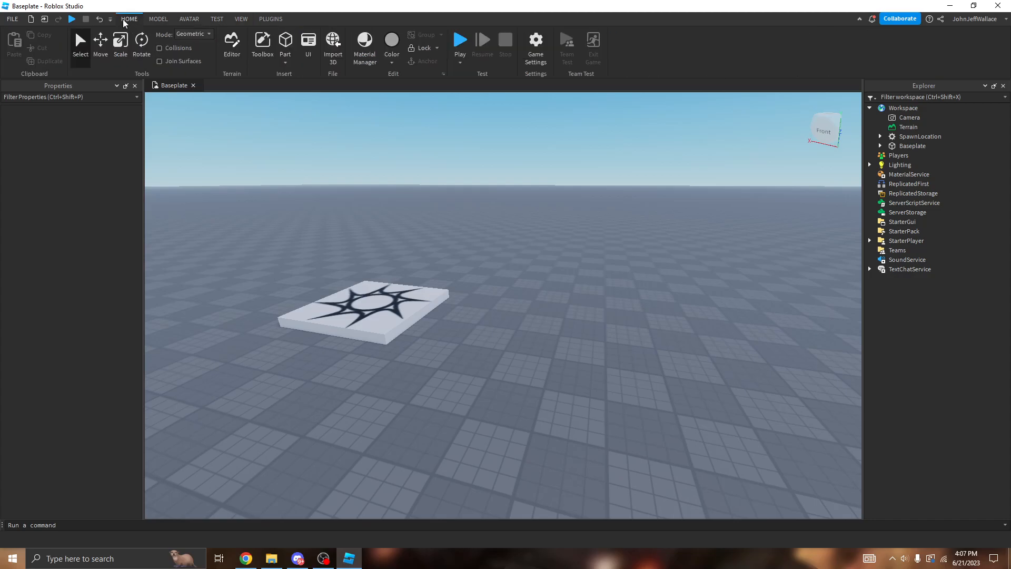
Toggle the Properties and Explorer panels off and back on.
{"action": "left_click", "coordinate": [272, 20]}
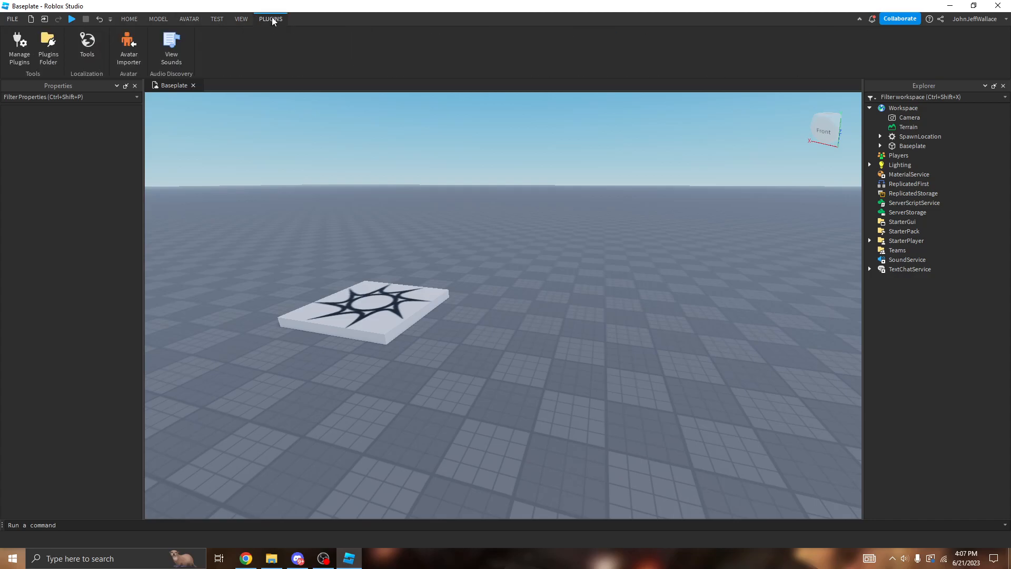
{"action": "left_click", "coordinate": [240, 19]}
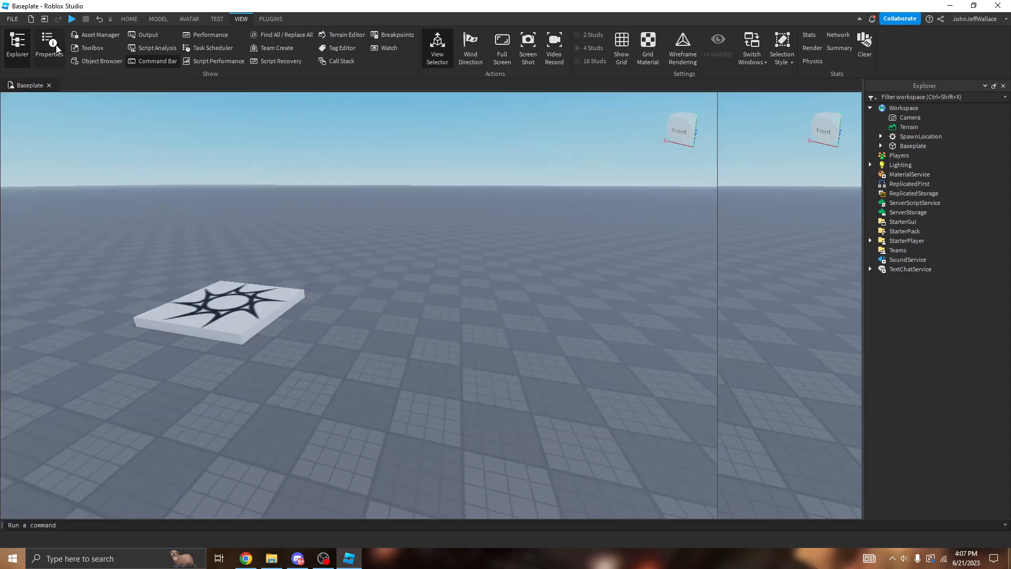
{"action": "left_click", "coordinate": [57, 48]}
{"action": "left_click", "coordinate": [17, 45]}
{"action": "left_click", "coordinate": [50, 44]}
{"action": "left_click", "coordinate": [17, 45]}
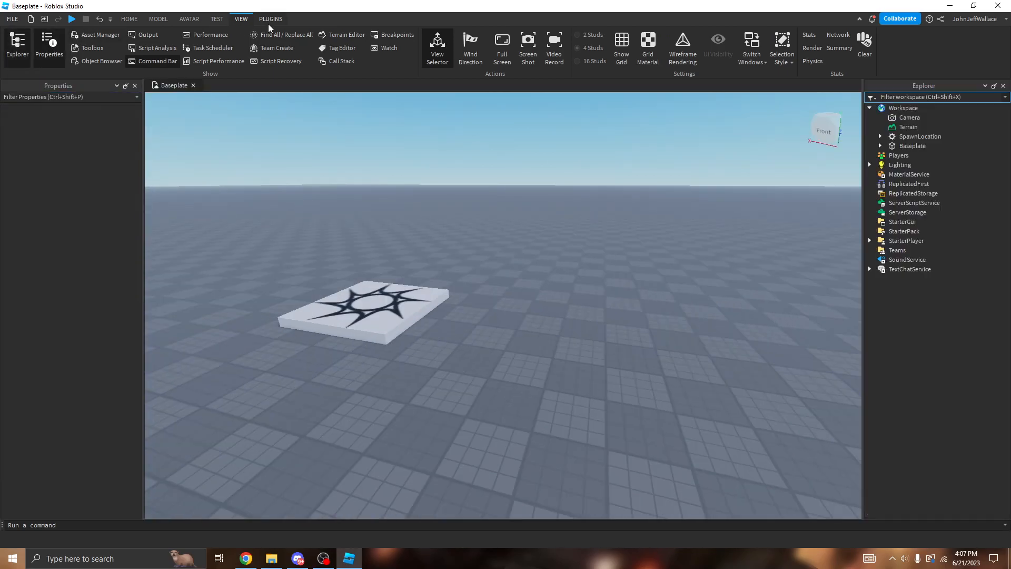
{"action": "left_click", "coordinate": [220, 19]}
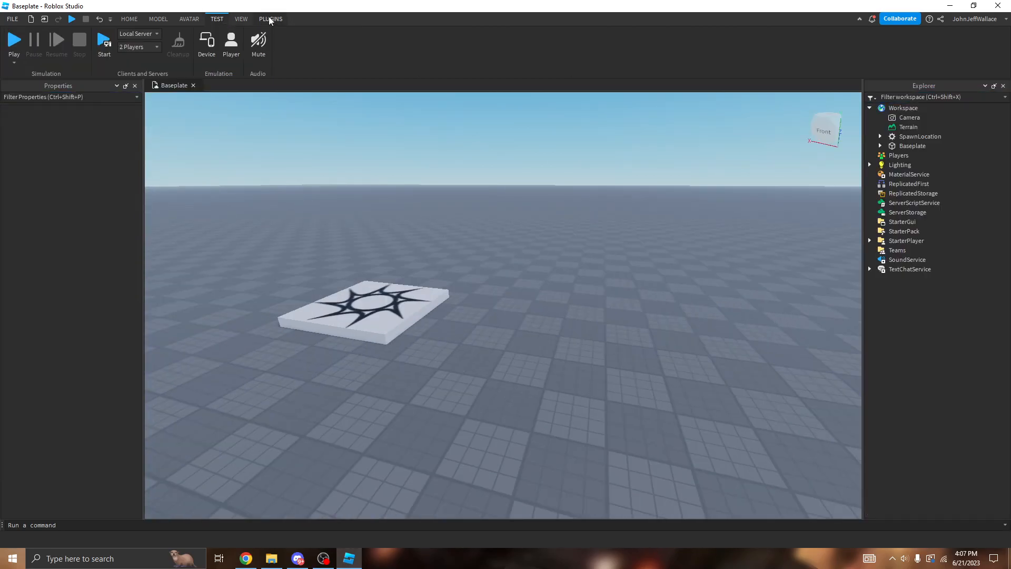
Insert a block part and move it beside the spawn location.
{"action": "right_click_drag", "start_coordinate": [541, 195], "coordinate": [542, 194]}
{"action": "left_click", "coordinate": [129, 19]}
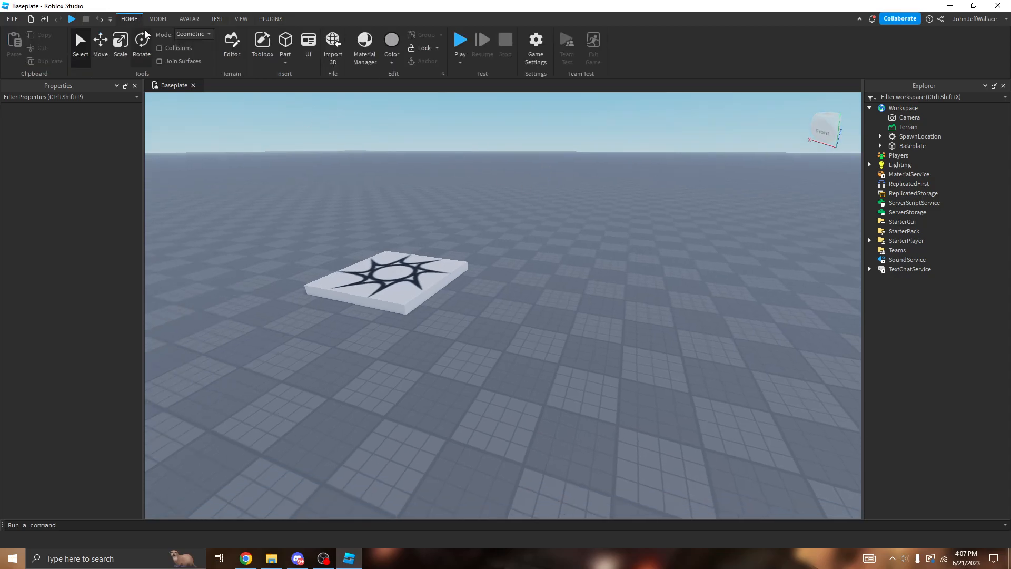
{"action": "left_click", "coordinate": [287, 45]}
{"action": "left_click_drag", "start_coordinate": [508, 299], "coordinate": [752, 372]}
Scale the new part into an upright wall measuring 17 × 13.5 × 2.
{"action": "left_click", "coordinate": [121, 45]}
{"action": "right_click_drag", "start_coordinate": [688, 356], "coordinate": [688, 357]}
{"action": "left_click_drag", "start_coordinate": [550, 343], "coordinate": [593, 345]}
{"action": "left_click_drag", "start_coordinate": [451, 311], "coordinate": [431, 180]}
{"action": "right_click_drag", "start_coordinate": [430, 184], "coordinate": [431, 181]}
{"action": "left_click_drag", "start_coordinate": [430, 181], "coordinate": [431, 181]}
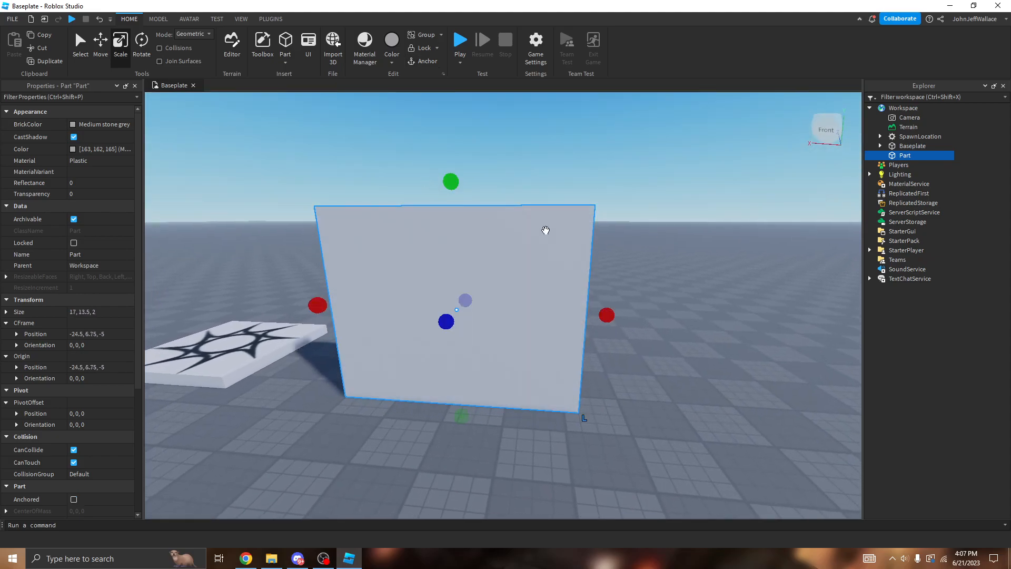
Add a Decal object inside the wall part.
{"action": "key", "text": "s"}
{"action": "right_click_drag", "start_coordinate": [809, 198], "coordinate": [808, 198]}
{"action": "mouse_move", "coordinate": [915, 155]}
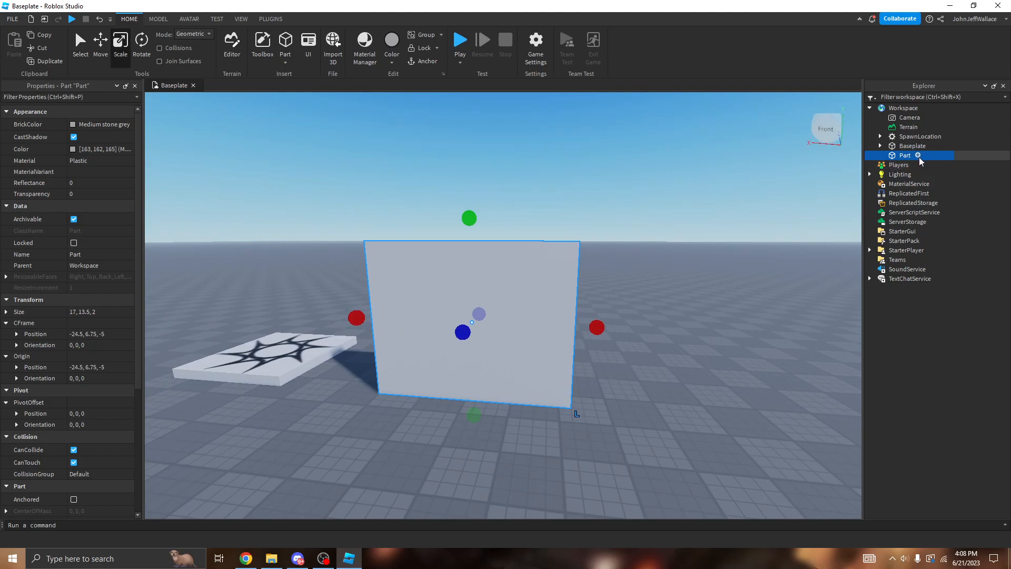
{"action": "left_click", "coordinate": [918, 155]}
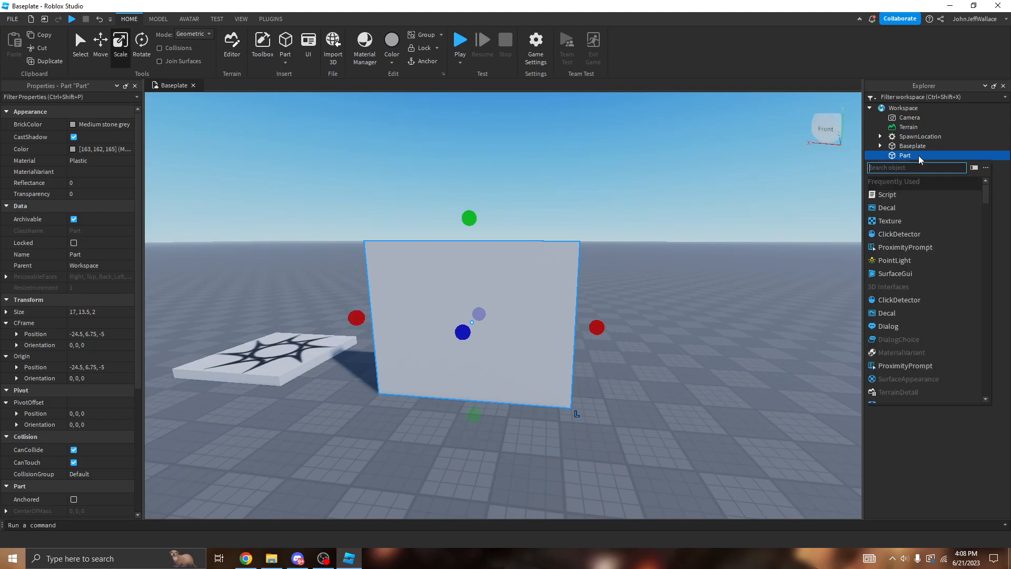
{"action": "type", "text": "de"}
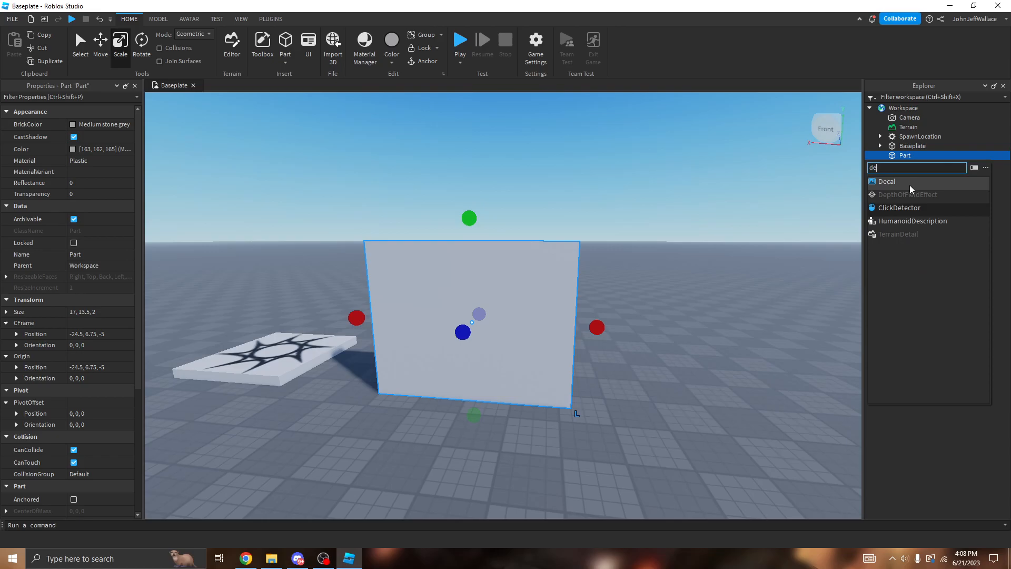
{"action": "left_click", "coordinate": [909, 185]}
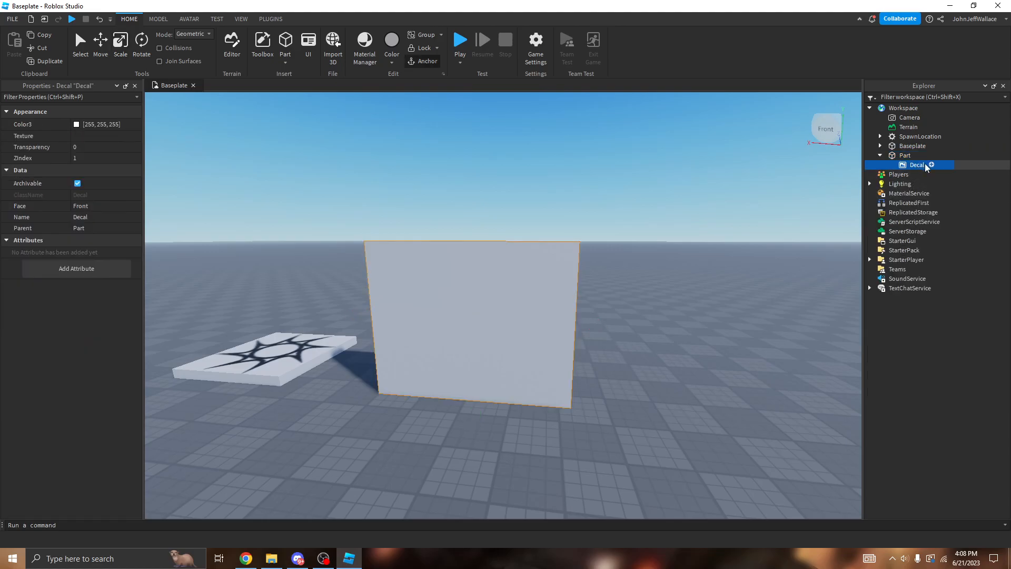
{"action": "scroll", "coordinate": [504, 188], "scroll_direction": "up", "scroll_amount": 3}
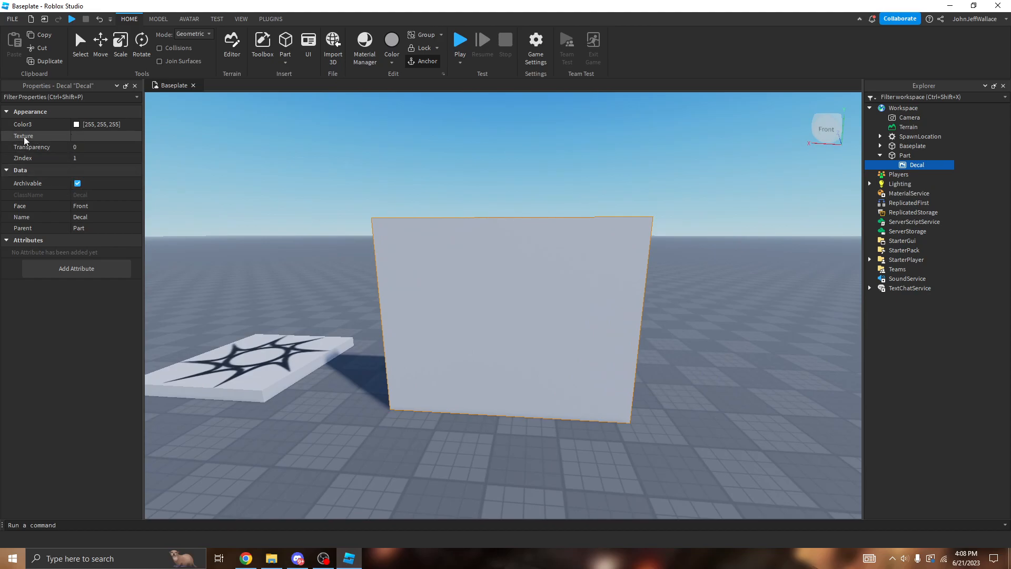
{"action": "left_click", "coordinate": [86, 135]}
{"action": "key", "text": "ctrl+v"}
{"action": "key", "text": "Return"}
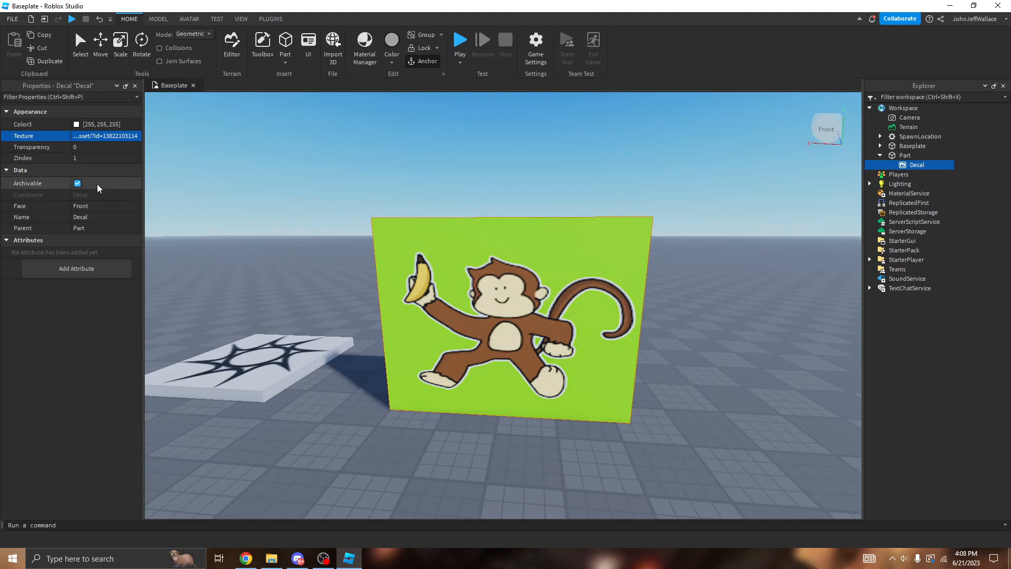
{"action": "right_click_drag", "start_coordinate": [431, 136], "coordinate": [430, 142]}
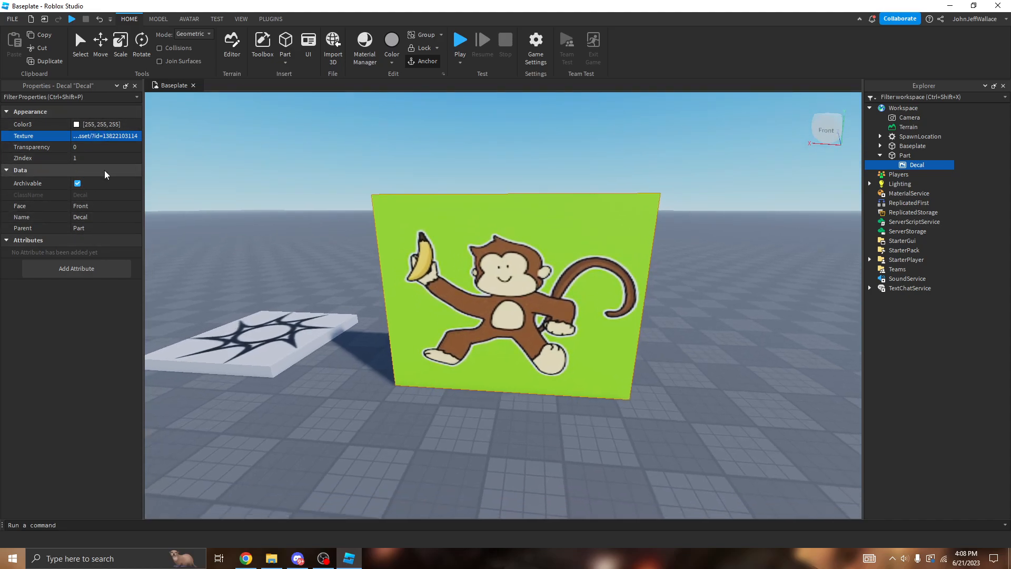
{"action": "right_click_drag", "start_coordinate": [481, 151], "coordinate": [479, 151]}
{"action": "key", "text": "d"}
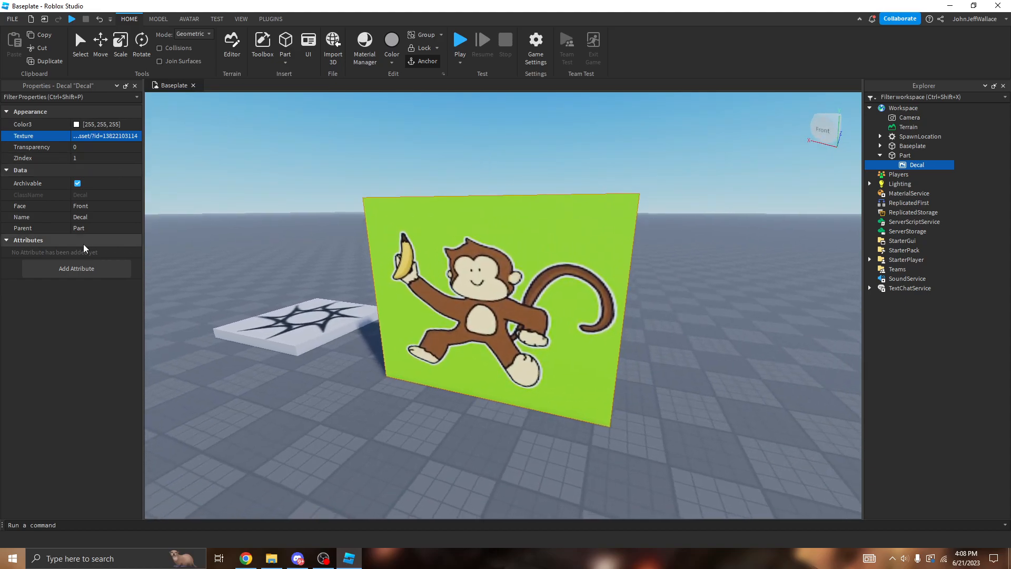
Change the decal's Face to Left and inspect the image on the wall's narrow side.
{"action": "left_click", "coordinate": [87, 207]}
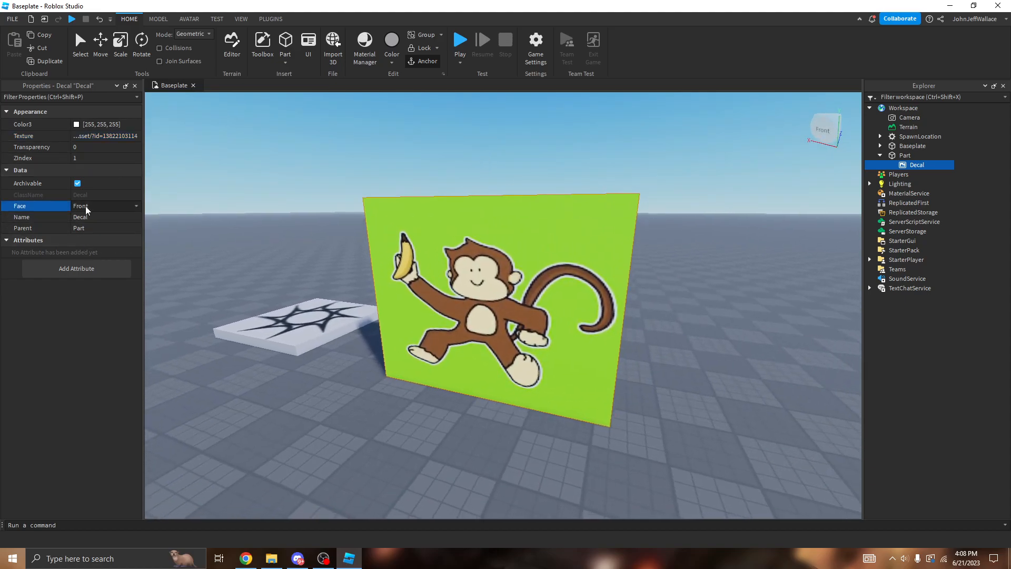
{"action": "left_click", "coordinate": [93, 240]}
{"action": "key", "text": "ctrl+z"}
{"action": "right_click_drag", "start_coordinate": [637, 205], "coordinate": [637, 204]}
{"action": "left_click", "coordinate": [123, 205]}
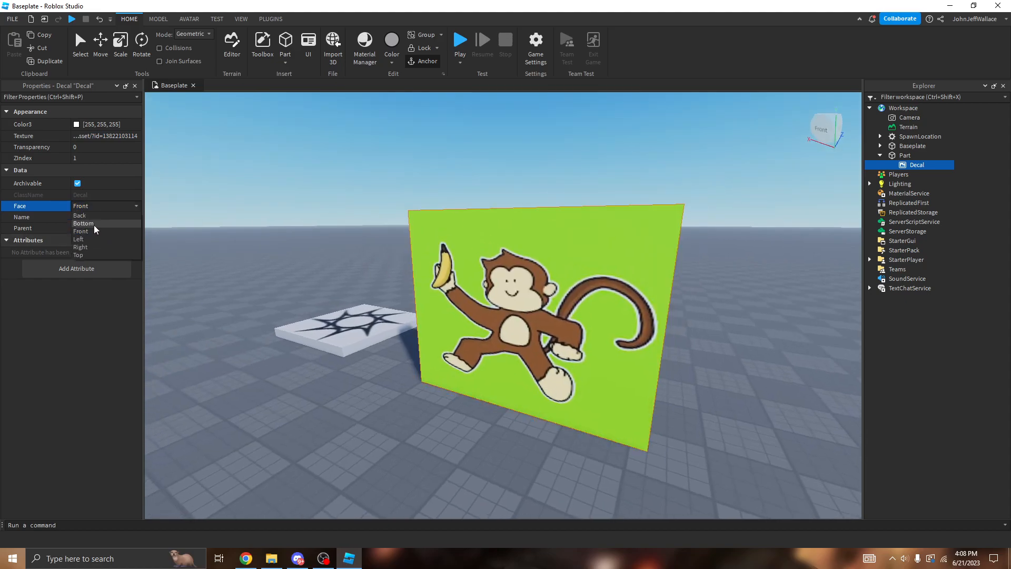
{"action": "left_click", "coordinate": [90, 236]}
{"action": "key", "text": "d"}
{"action": "right_click_drag", "start_coordinate": [542, 166], "coordinate": [541, 165]}
{"action": "key", "text": "w"}
{"action": "key", "text": "a"}
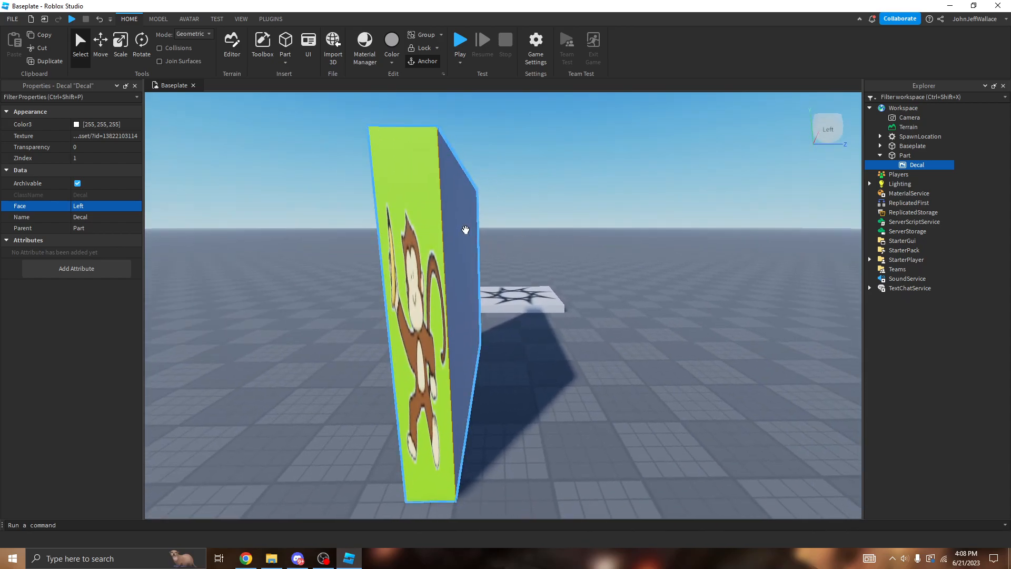
{"action": "right_click_drag", "start_coordinate": [706, 210], "coordinate": [707, 209]}
{"action": "key", "text": "a"}
{"action": "key", "text": "d"}
Set the decal's Face back to Front.
{"action": "left_click", "coordinate": [115, 208]}
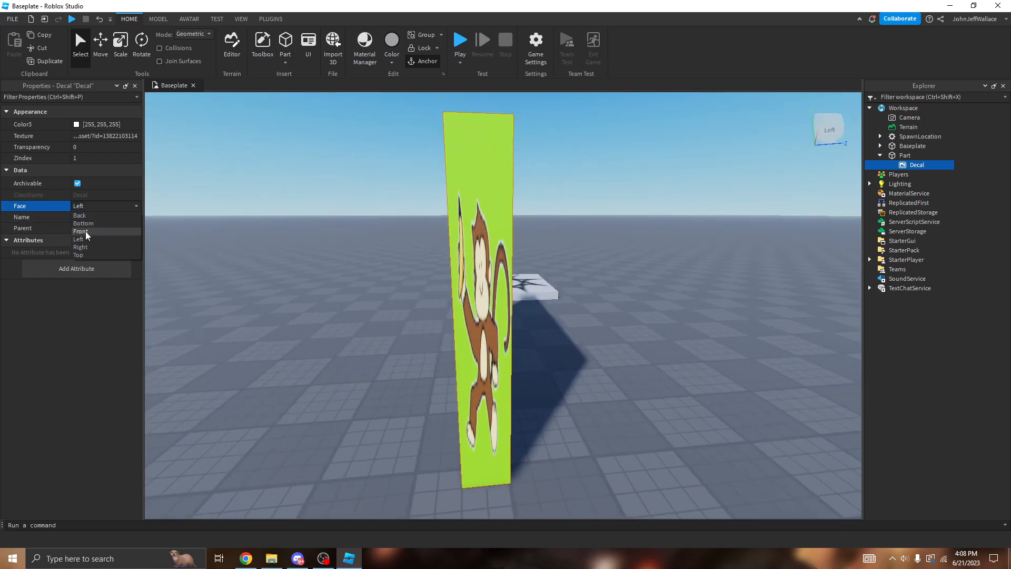
{"action": "left_click", "coordinate": [129, 229]}
{"action": "right_click_drag", "start_coordinate": [682, 201], "coordinate": [682, 200]}
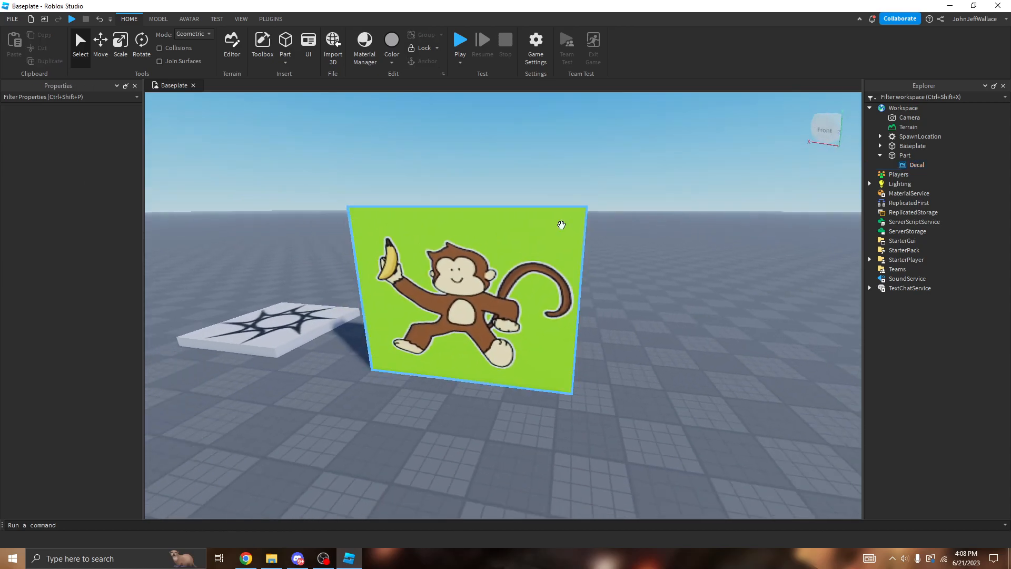
Unanchor the wall part and scale its width down to 15.5, making it 15.5 × 13.5 × 2.
{"action": "left_click", "coordinate": [511, 228]}
{"action": "left_click", "coordinate": [120, 43]}
{"action": "left_click", "coordinate": [423, 61]}
{"action": "left_click_drag", "start_coordinate": [603, 302], "coordinate": [578, 305]}
{"action": "key", "text": "w"}
{"action": "key", "text": "a"}
{"action": "right_click_drag", "start_coordinate": [648, 232], "coordinate": [680, 227]}
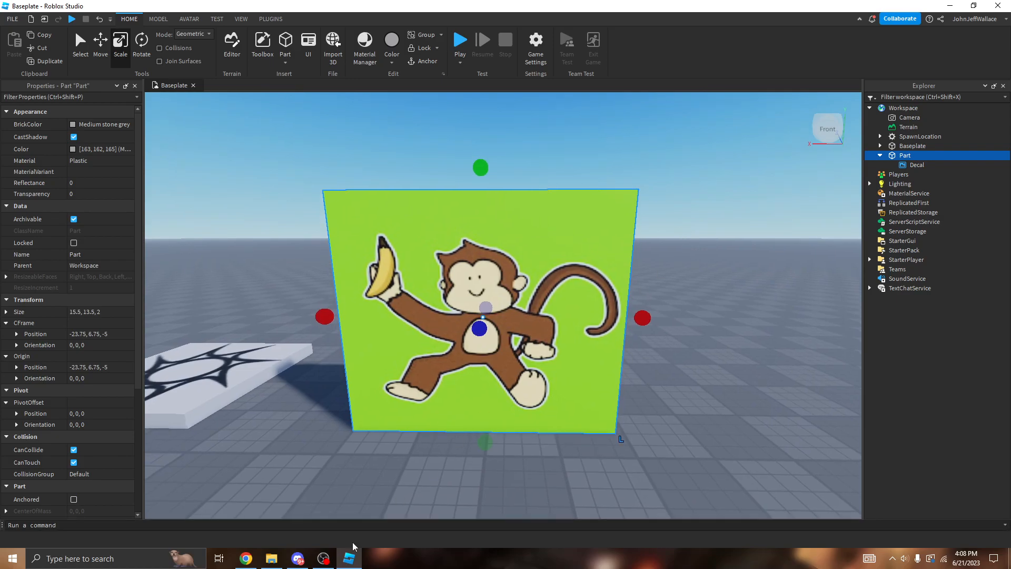
Switch to Chrome, revisit the Monkey Study Image decal's configuration page from the Decals list, and return to the list.
{"action": "left_click", "coordinate": [250, 560]}
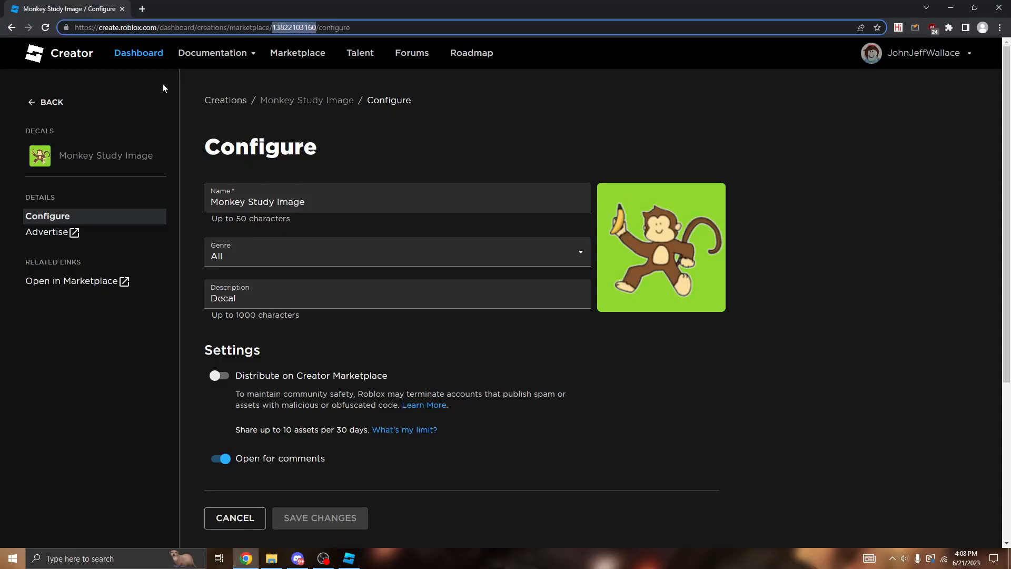
{"action": "left_click", "coordinate": [11, 28]}
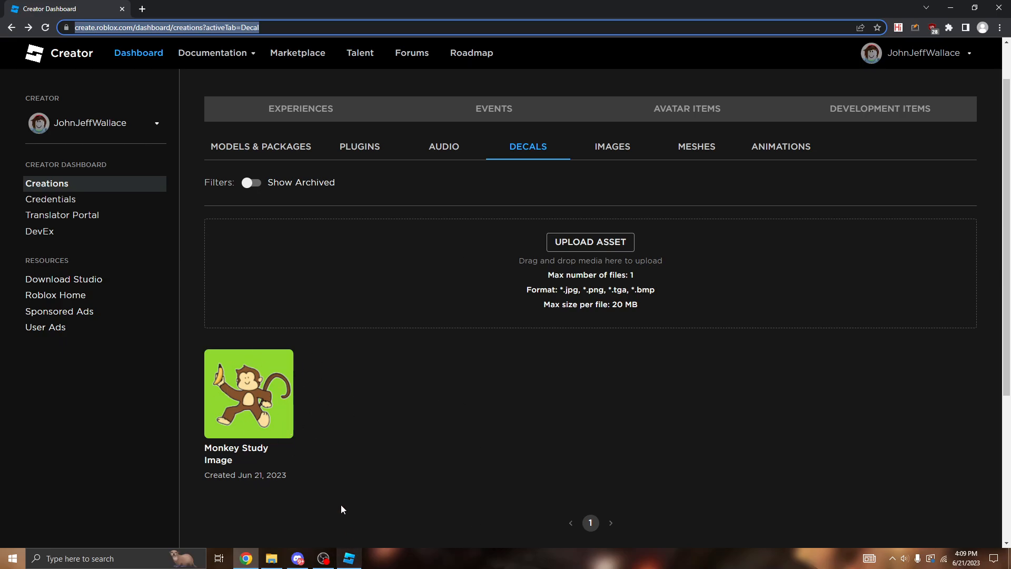
{"action": "left_click", "coordinate": [264, 403]}
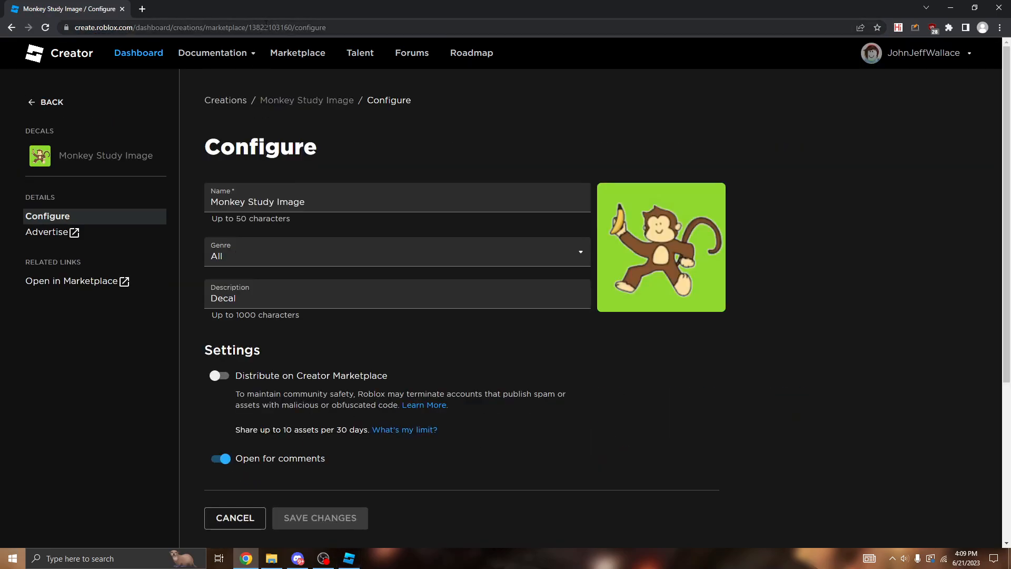
{"action": "left_click", "coordinate": [11, 27]}
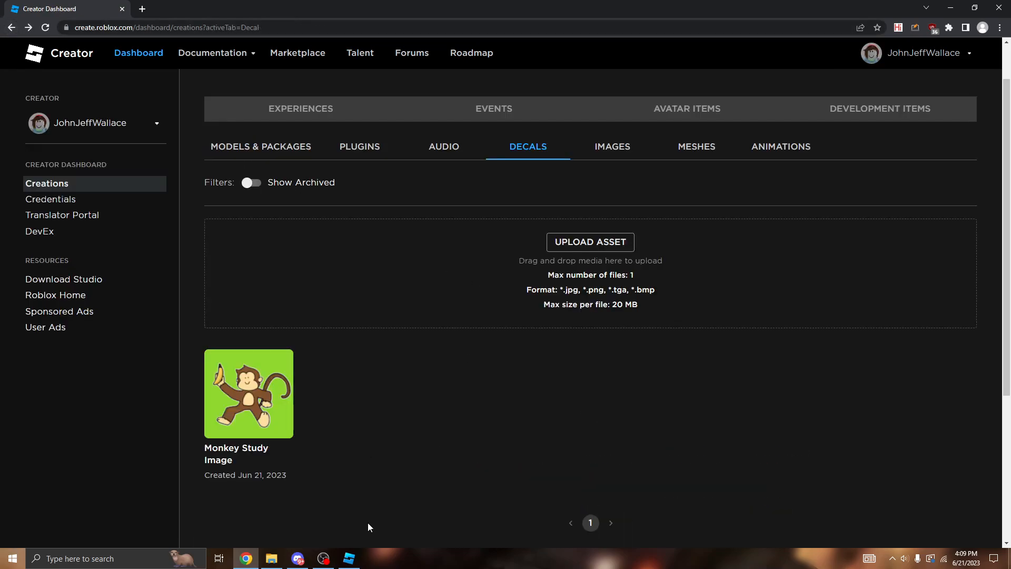
Switch back to Roblox Studio, deselect the wall part and view it together with the spawn location.
{"action": "key", "text": "alt+Tab"}
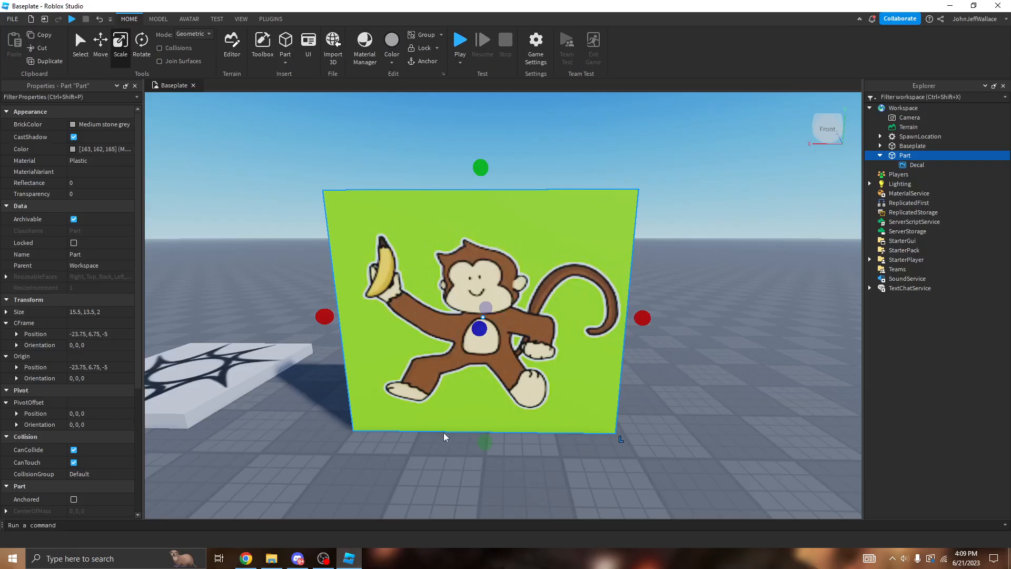
{"action": "left_click", "coordinate": [737, 389]}
{"action": "scroll", "coordinate": [737, 389], "scroll_direction": "down", "scroll_amount": 5}
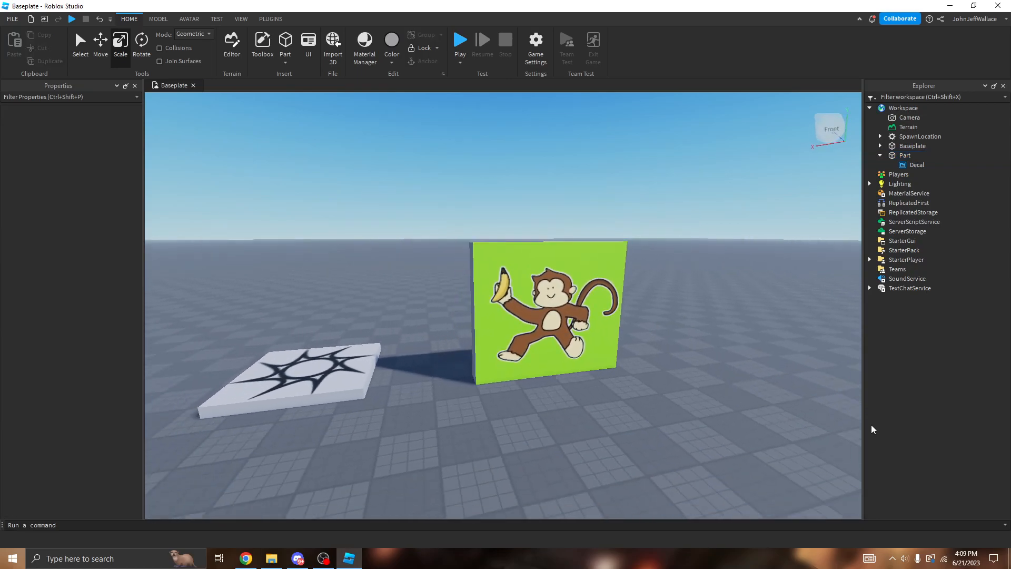